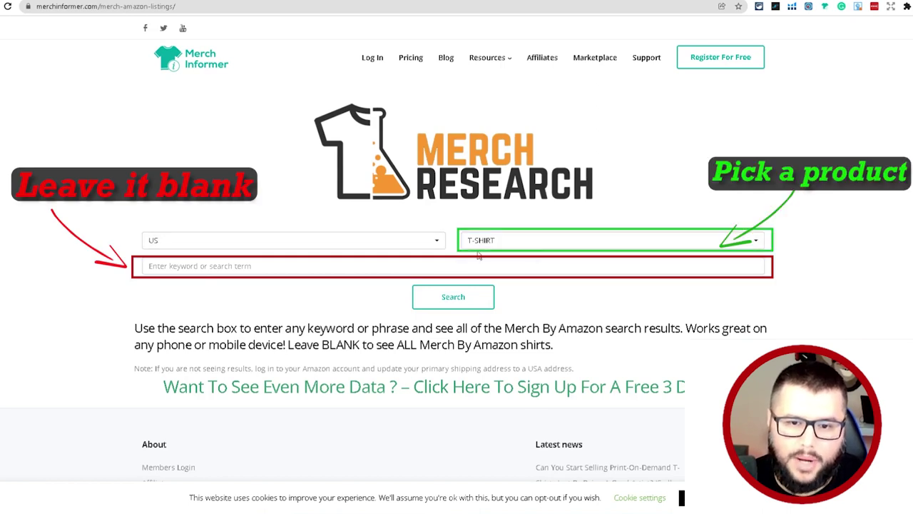
# Search Merch Informer for all US T-shirts, leaving the keyword box empty.
pyautogui.click(479, 301)
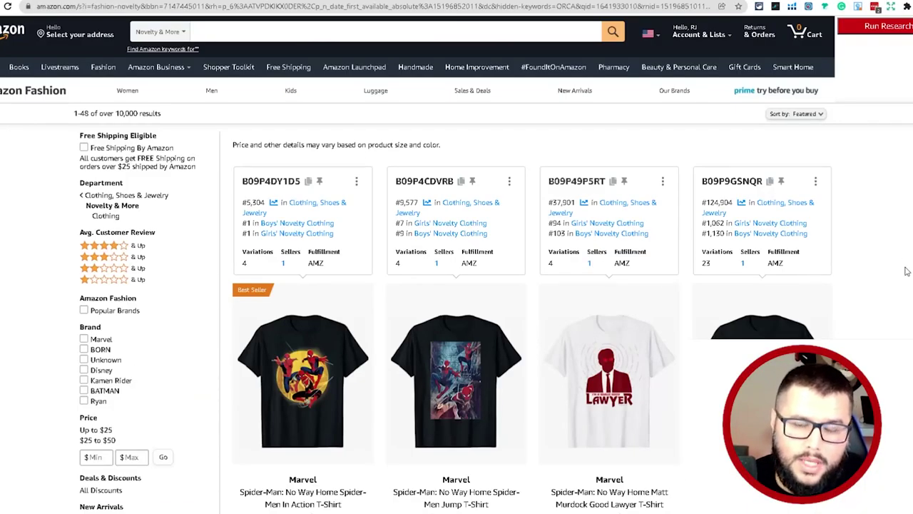
# Filter the Amazon Merch shirt results to New Arrivals from the last 30 days.
pyautogui.scroll(-3, 874, 280)
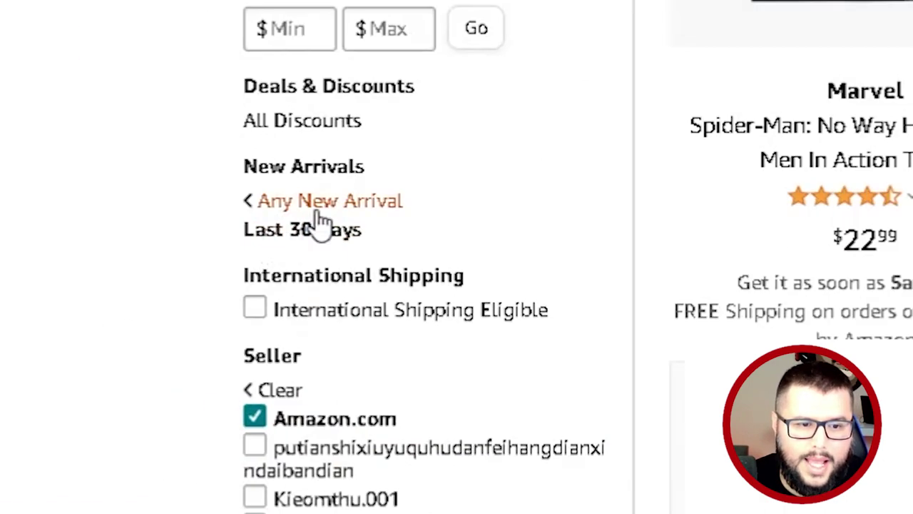
pyautogui.click(321, 227)
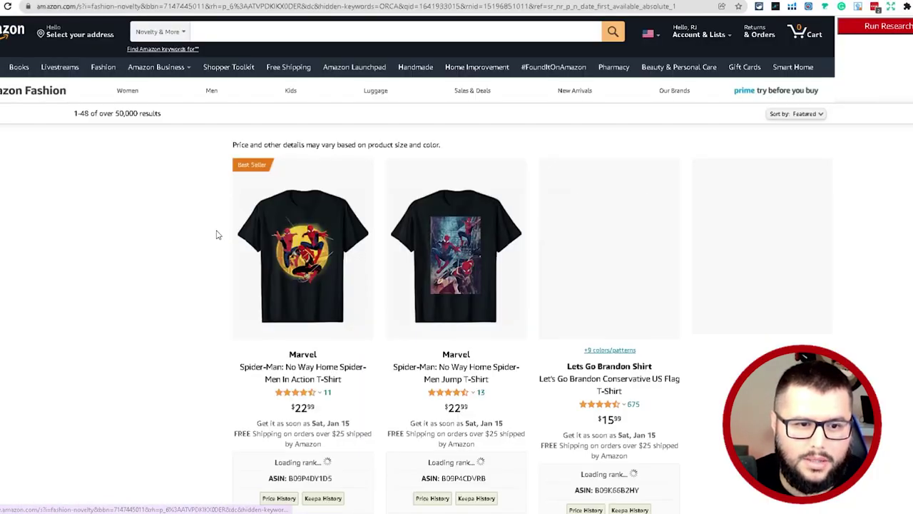
pyautogui.scroll(-2, 143, 285)
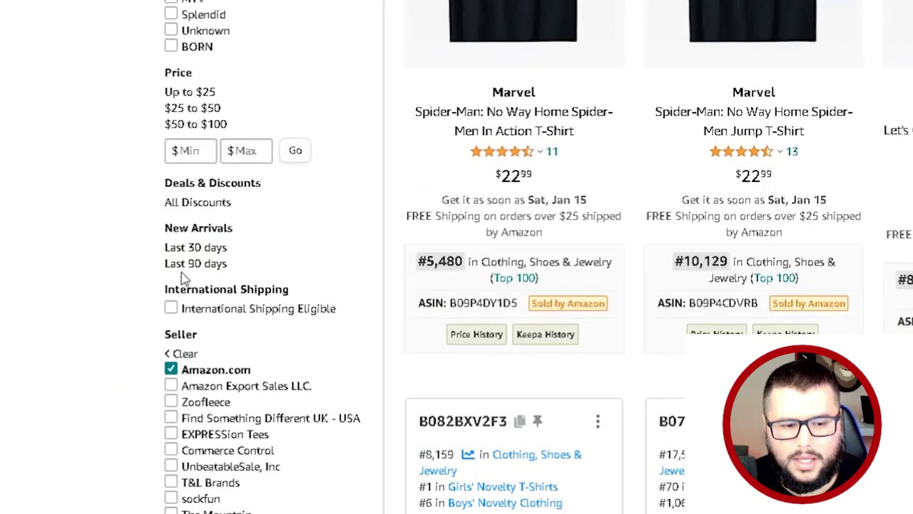
pyautogui.click(194, 247)
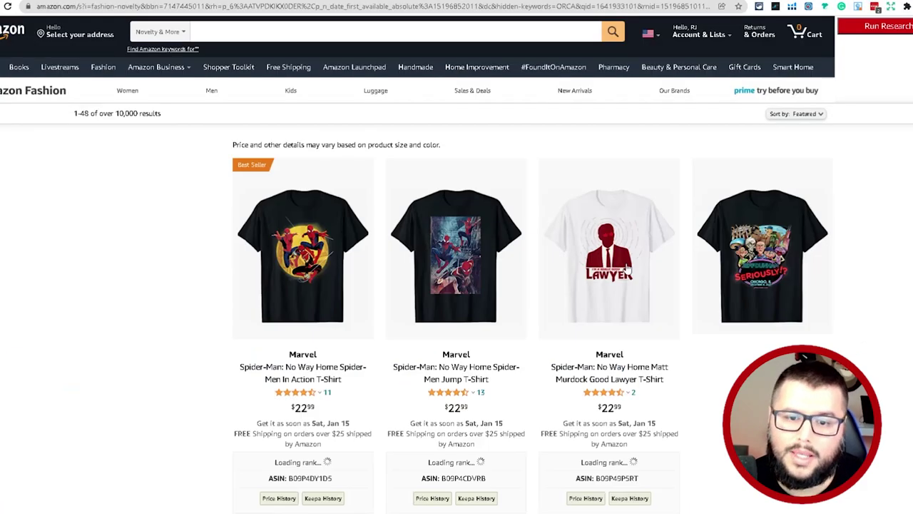
pyautogui.scroll(-2, 642, 264)
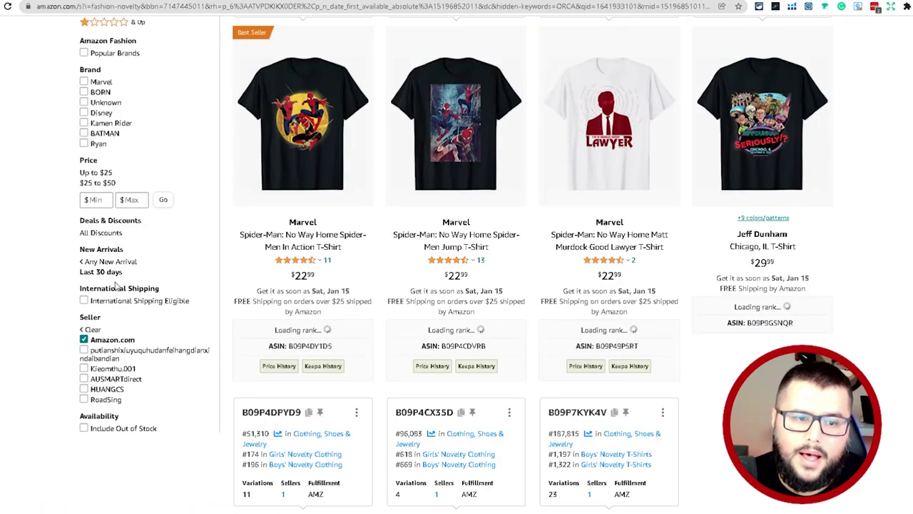
# Scroll the results to the Teaching 2nd Grade On Twosday shirt and bring up its link options.
pyautogui.scroll(-6, 763, 228)
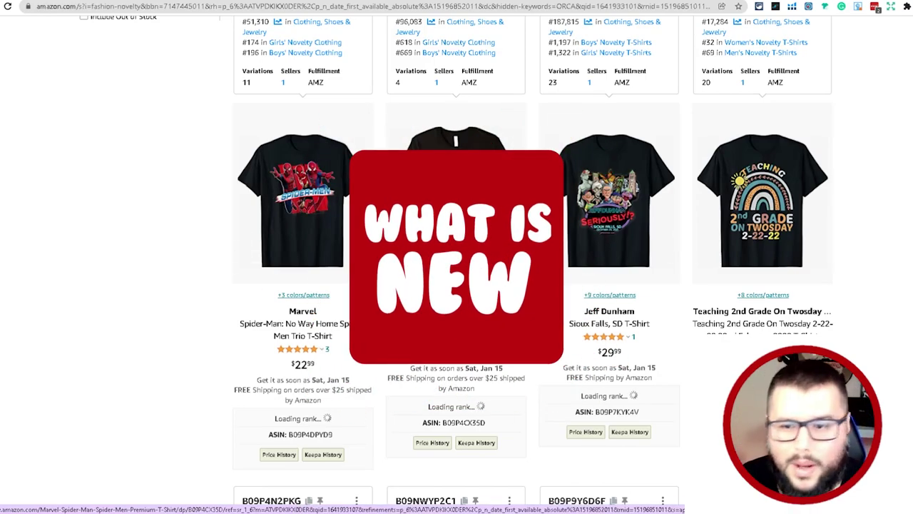
pyautogui.scroll(8, 763, 228)
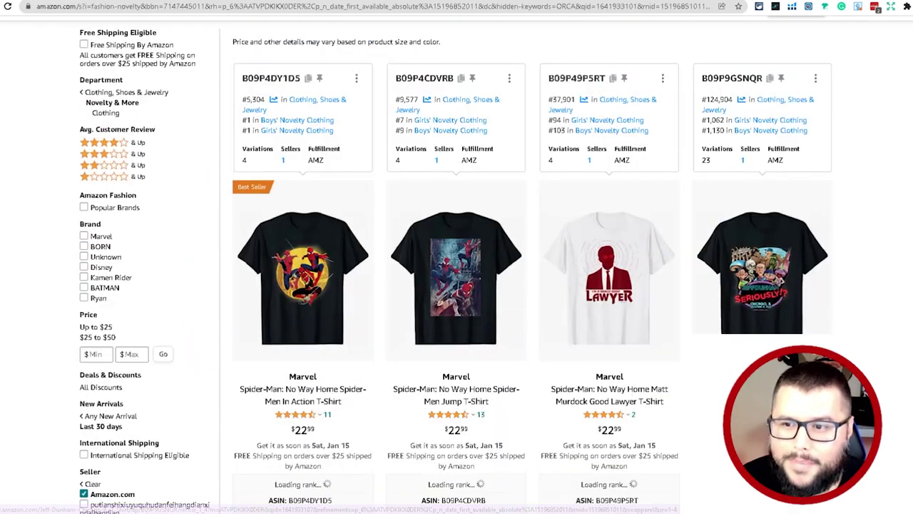
pyautogui.scroll(-7, 533, 264)
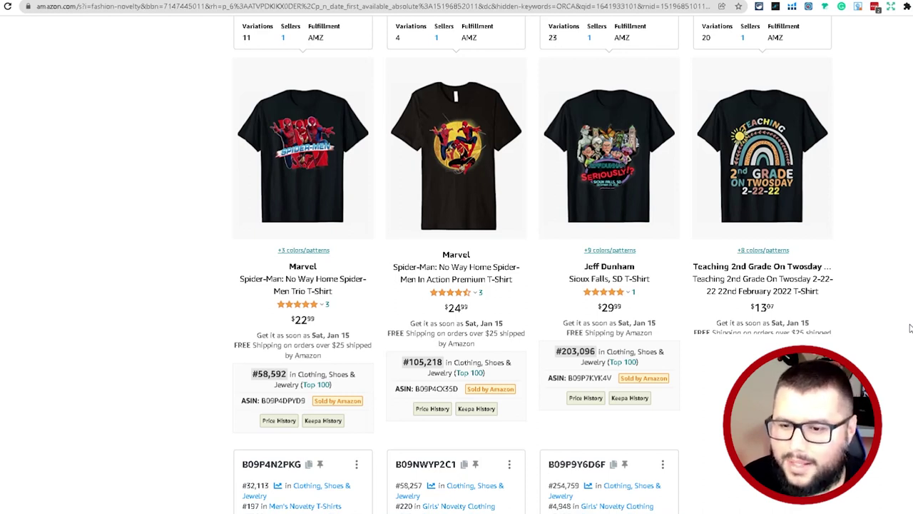
pyautogui.rightClick(801, 191)
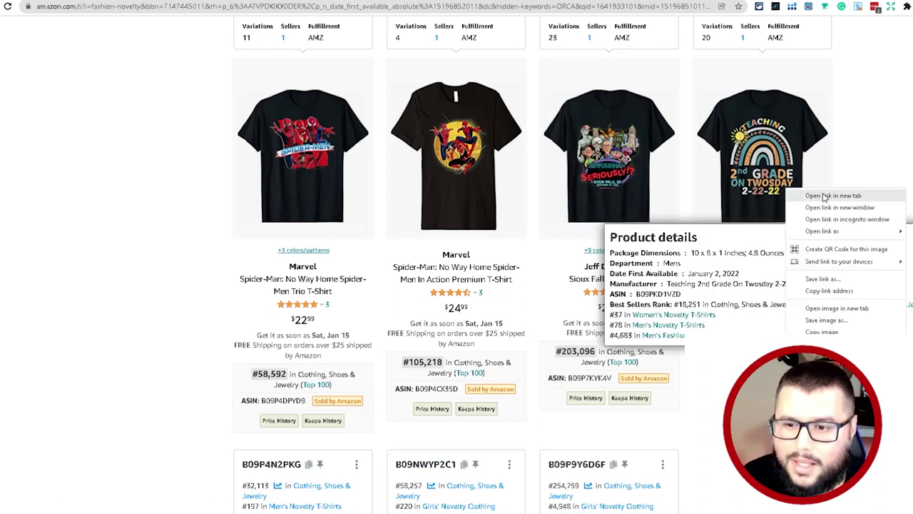
# Open the Teaching 2nd Grade shirt's page in a new tab and highlight 2-22-22 in its title.
pyautogui.click(823, 196)
pyautogui.click(824, 197)
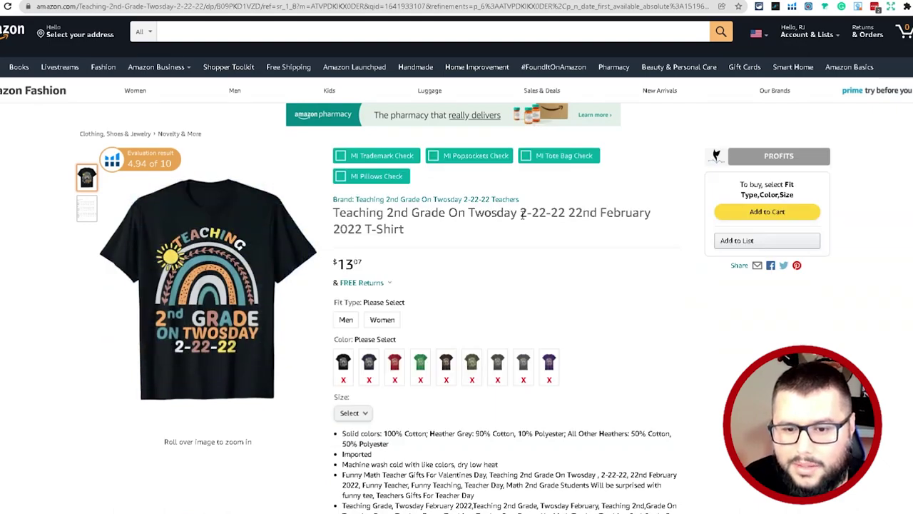
pyautogui.moveTo(523, 216); pyautogui.dragTo(565, 220)
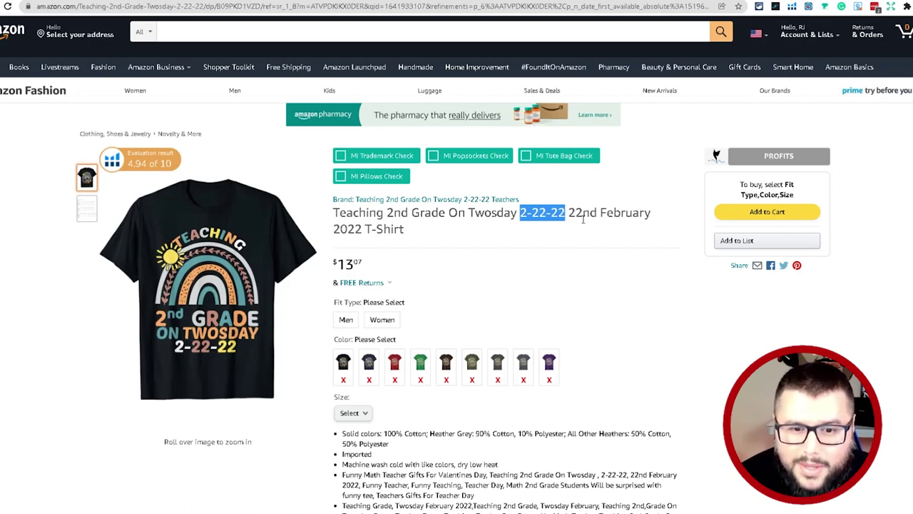
pyautogui.scroll(-20, 544, 228)
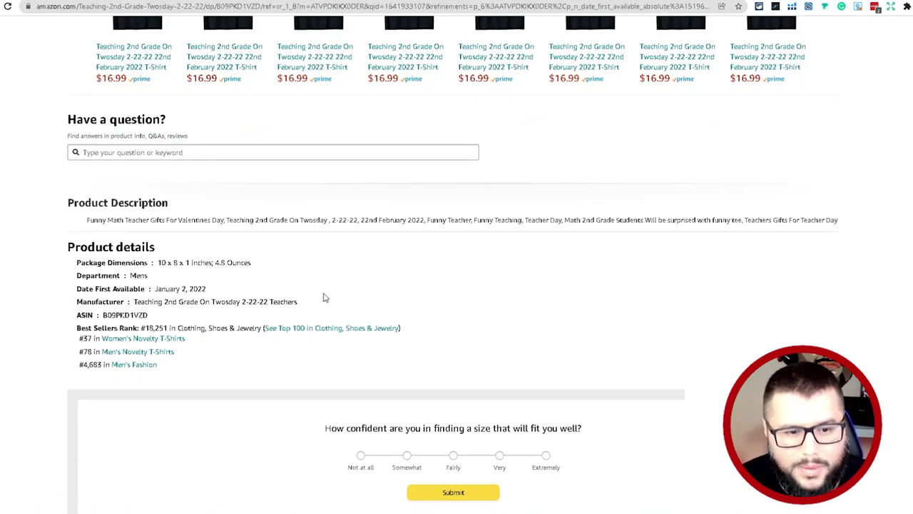
pyautogui.moveTo(155, 290); pyautogui.dragTo(202, 289)
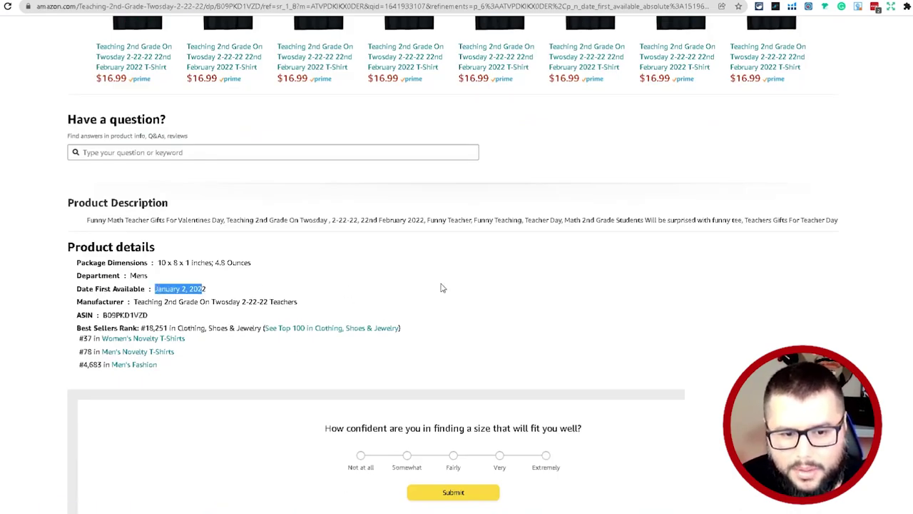
pyautogui.scroll(20, 489, 297)
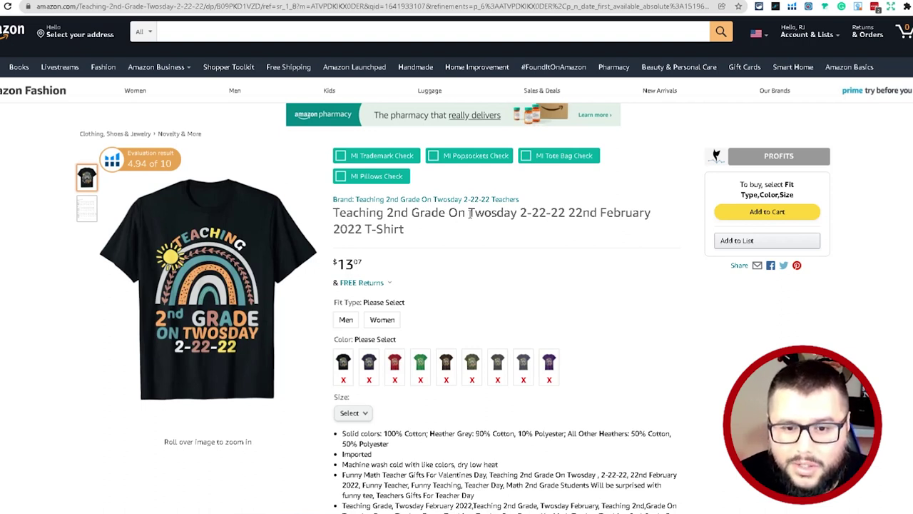
pyautogui.moveTo(468, 212); pyautogui.dragTo(518, 212)
# Search Google for 'Twosday' and read the results showing Tuesday, February 22, 2022.
pyautogui.rightClick(514, 215)
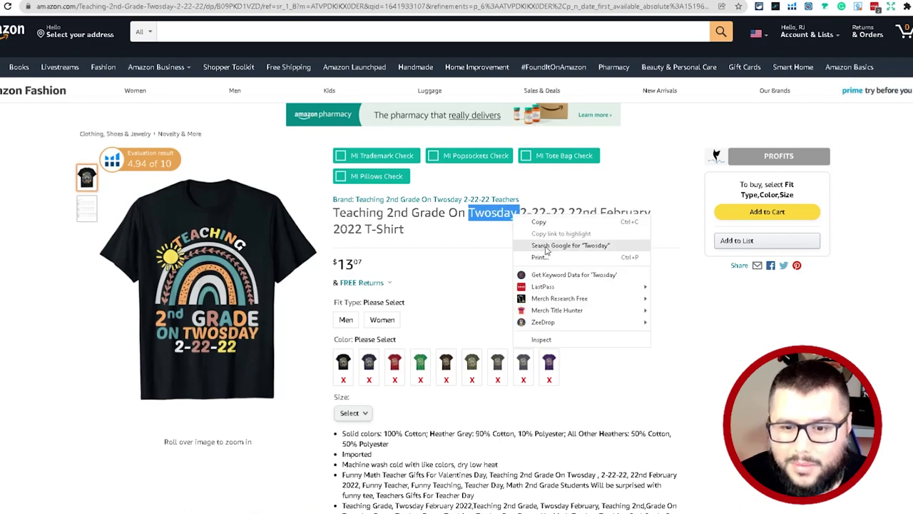
pyautogui.click(547, 246)
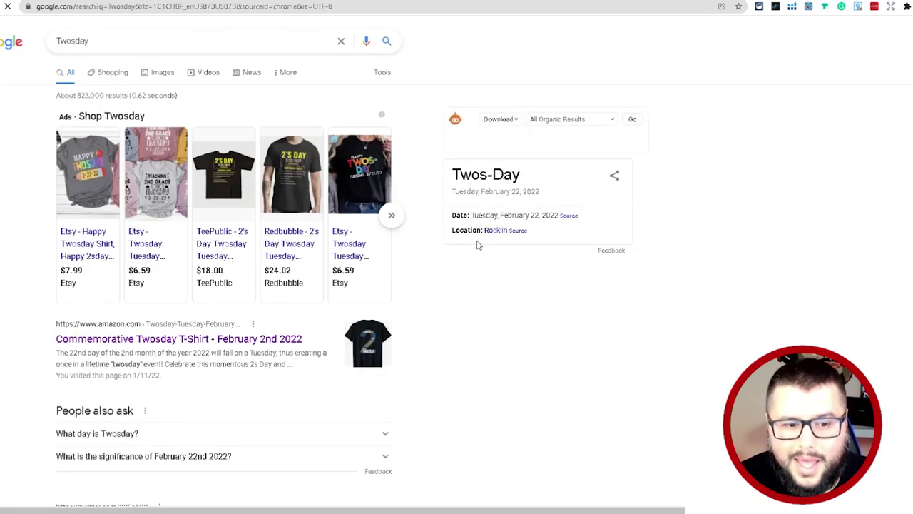
pyautogui.scroll(-3, 454, 245)
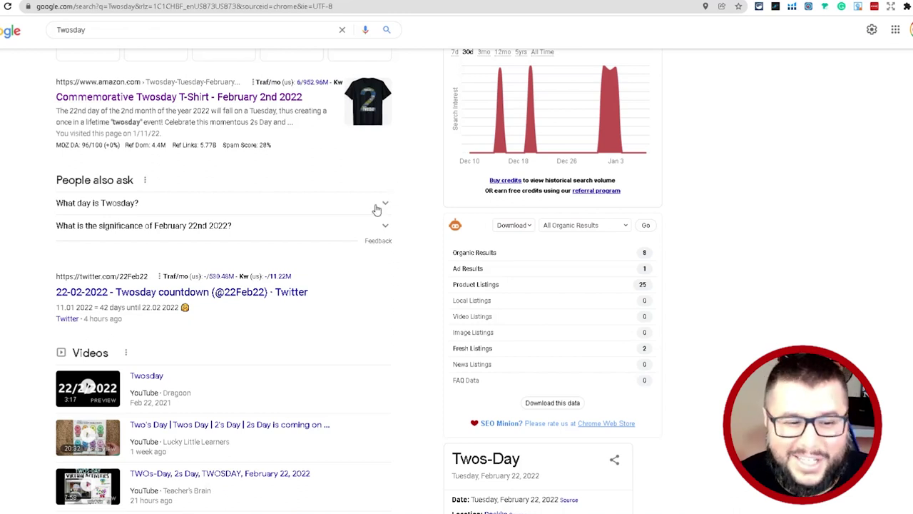
pyautogui.scroll(-4, 368, 214)
pyautogui.scroll(-2, 357, 222)
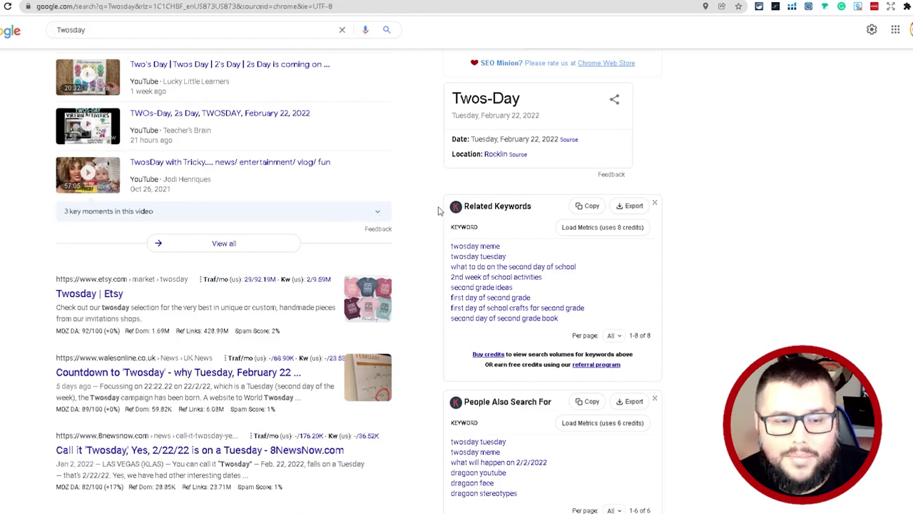
pyautogui.scroll(10, 454, 246)
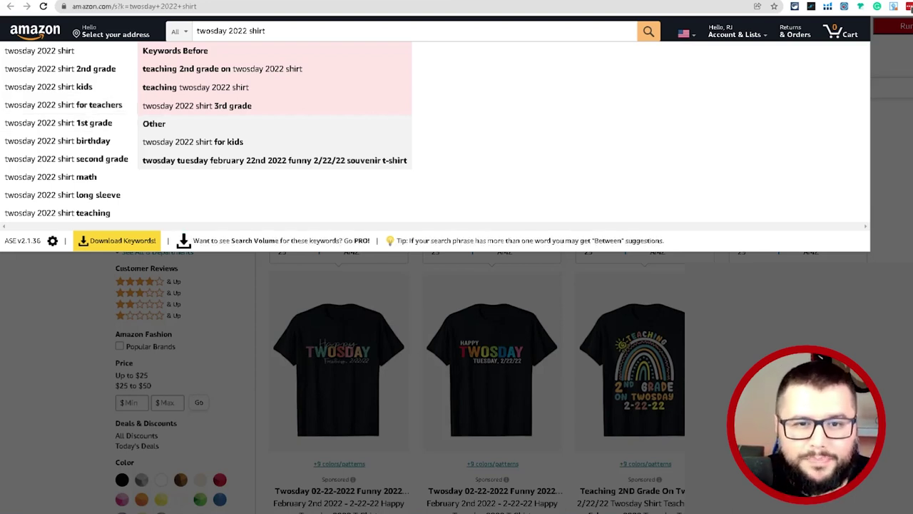
# Switch to the Helium 10 Cerebro results for 'twosday 2022 shirt' and scroll the keyword list.
pyautogui.hotkey('ctrl', 'Tab')
pyautogui.scroll(-3, 428, 275)
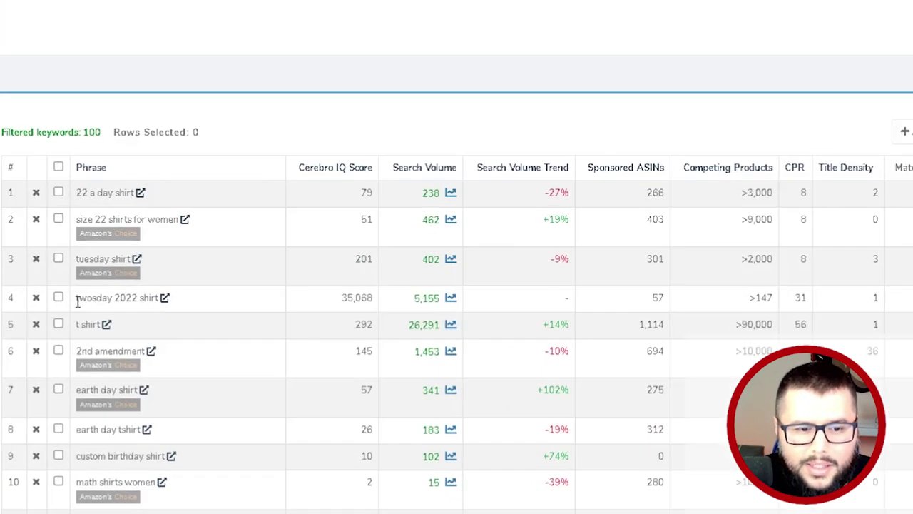
# Highlight the 'twosday 2022 shirt' keyword and its competing products count in Cerebro.
pyautogui.moveTo(88, 304); pyautogui.dragTo(173, 310)
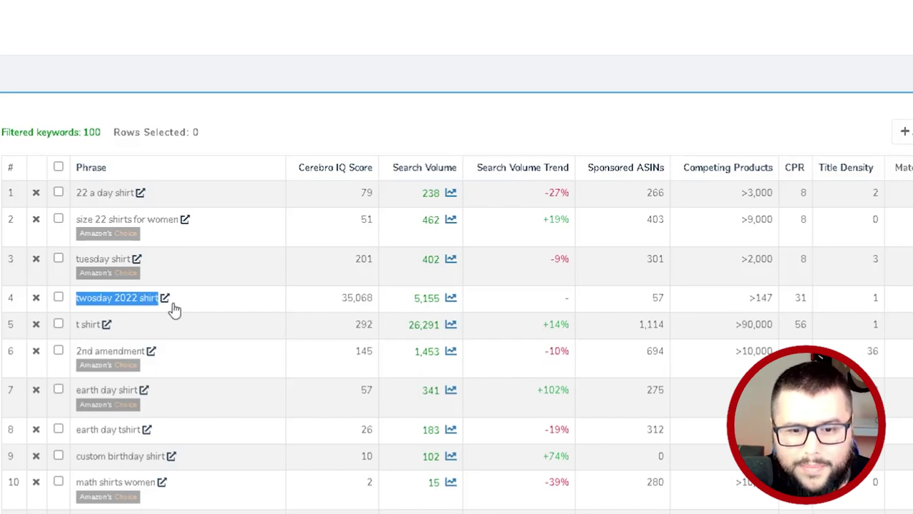
pyautogui.moveTo(756, 301); pyautogui.dragTo(775, 301)
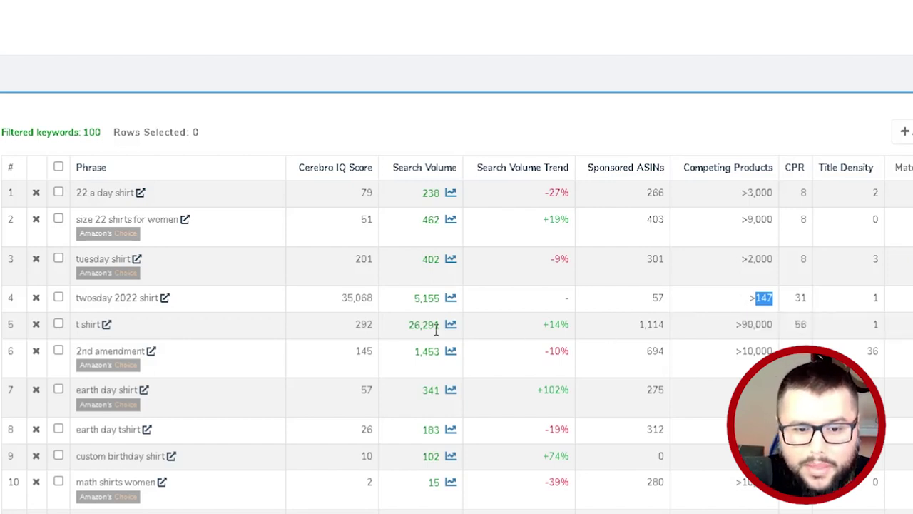
pyautogui.moveTo(76, 300); pyautogui.dragTo(138, 301)
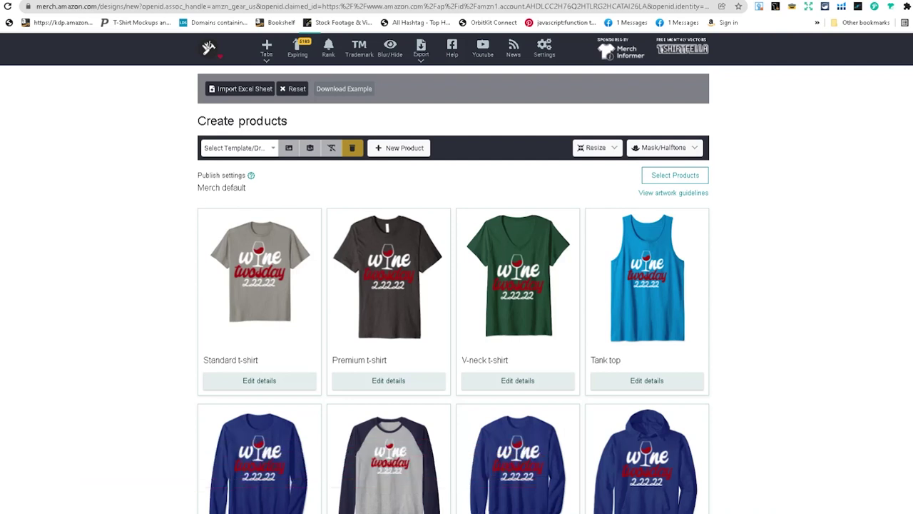
# Open the Standard t-shirt's fit type and colour options and tick another colour swatch.
pyautogui.scroll(-1, 62, 281)
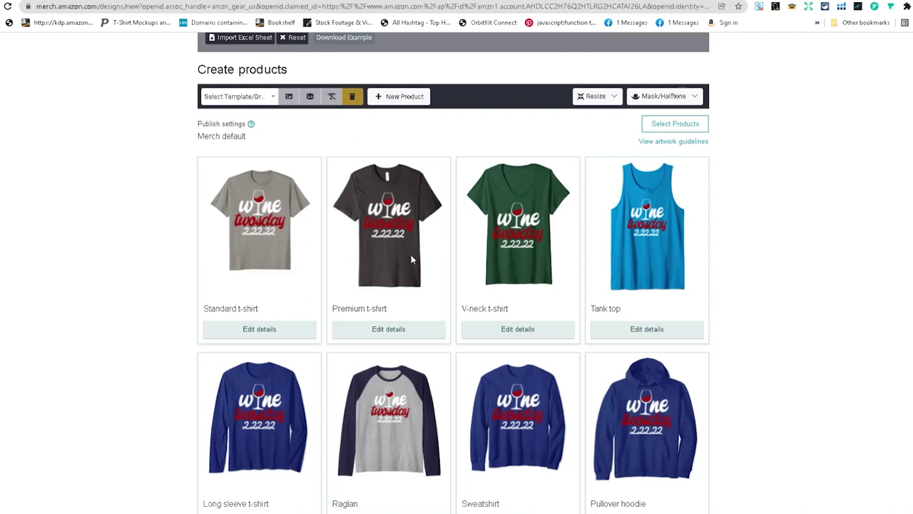
pyautogui.click(260, 337)
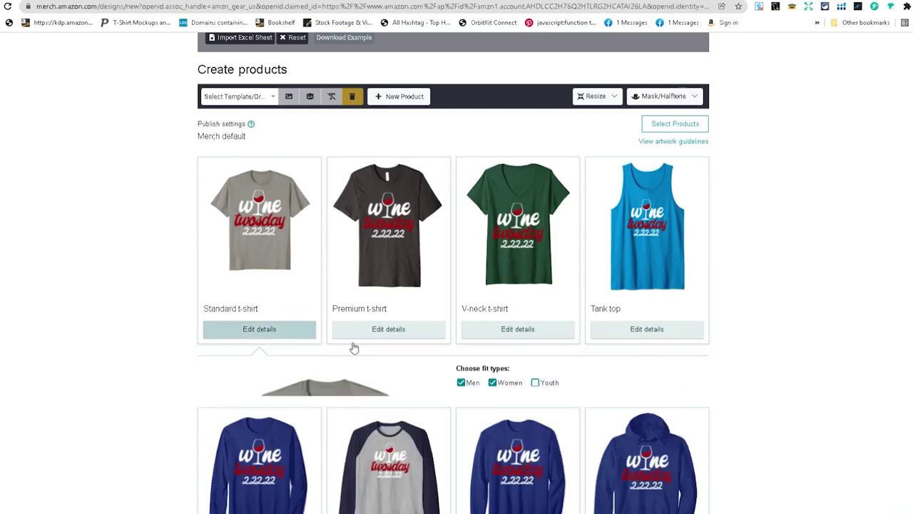
pyautogui.scroll(-2, 517, 404)
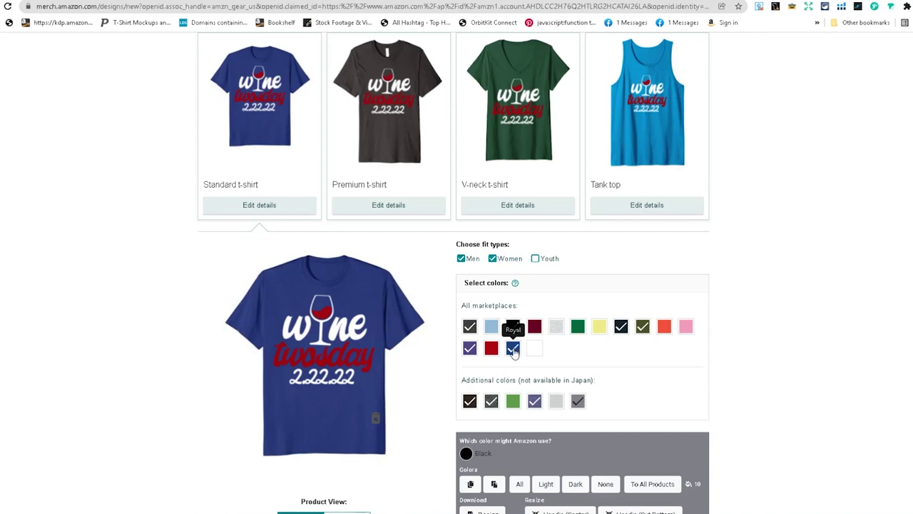
pyautogui.click(513, 330)
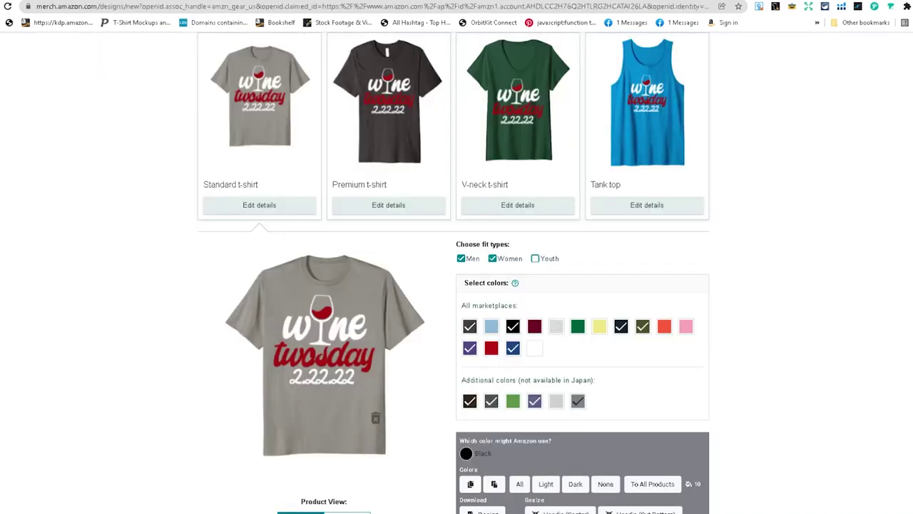
# Scroll back through the wine twosday mockups on coloured long sleeve, raglan and sweatshirt products.
pyautogui.scroll(3, 253, 215)
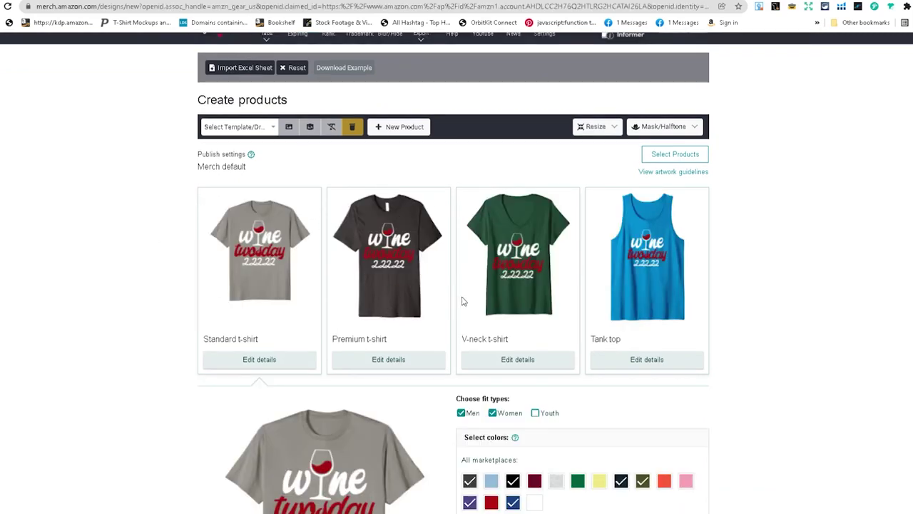
pyautogui.scroll(-13, 489, 307)
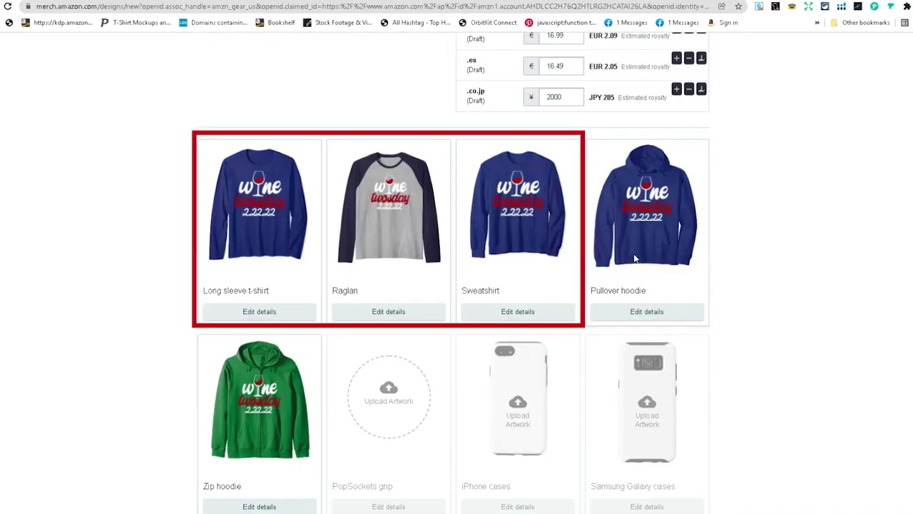
# Check the Hoodie choices in the Resize dropdown, then close it without applying any.
pyautogui.scroll(-1, 635, 259)
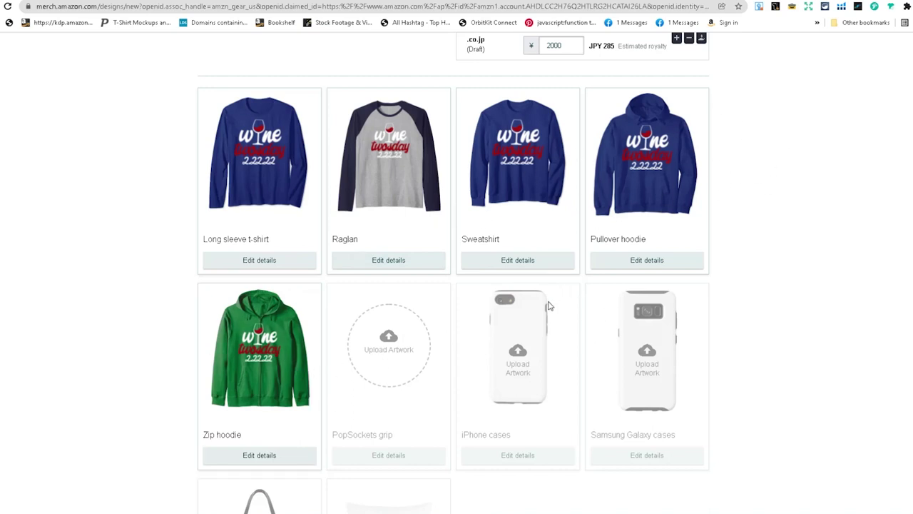
pyautogui.scroll(3, 667, 293)
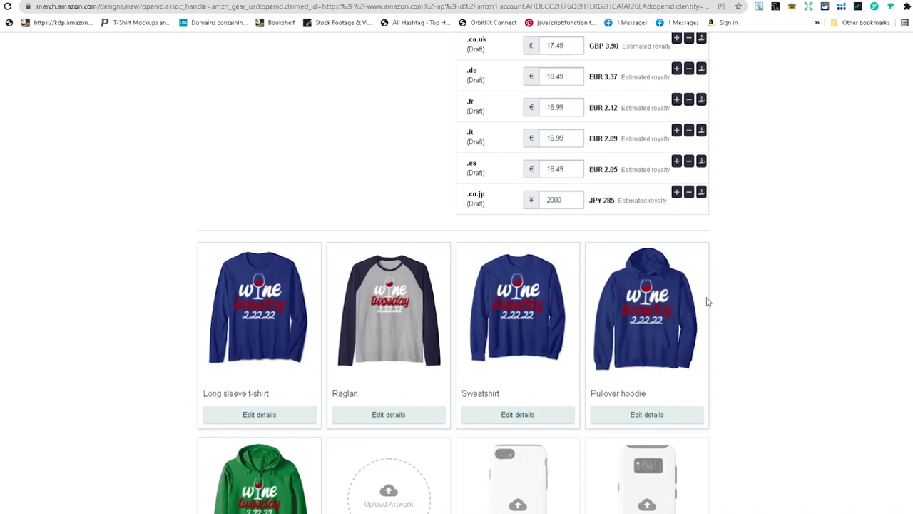
pyautogui.scroll(15, 707, 302)
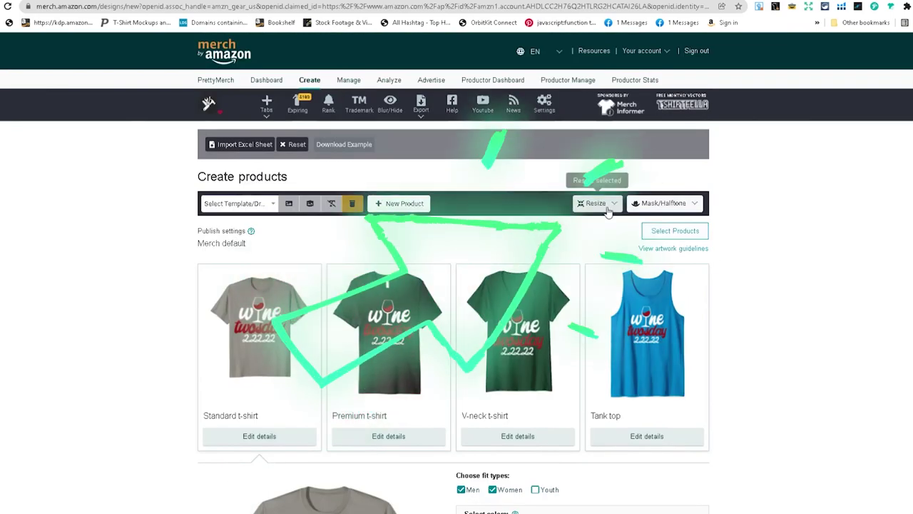
pyautogui.click(607, 206)
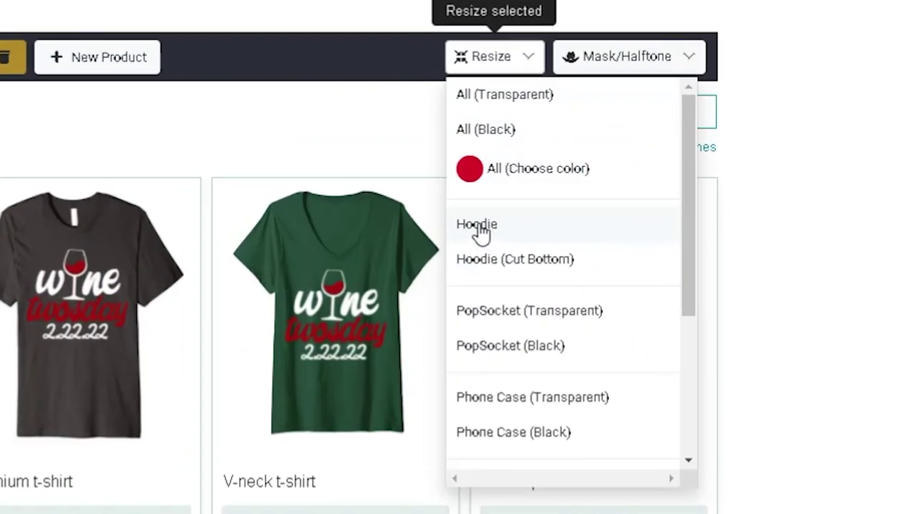
pyautogui.press('Escape')
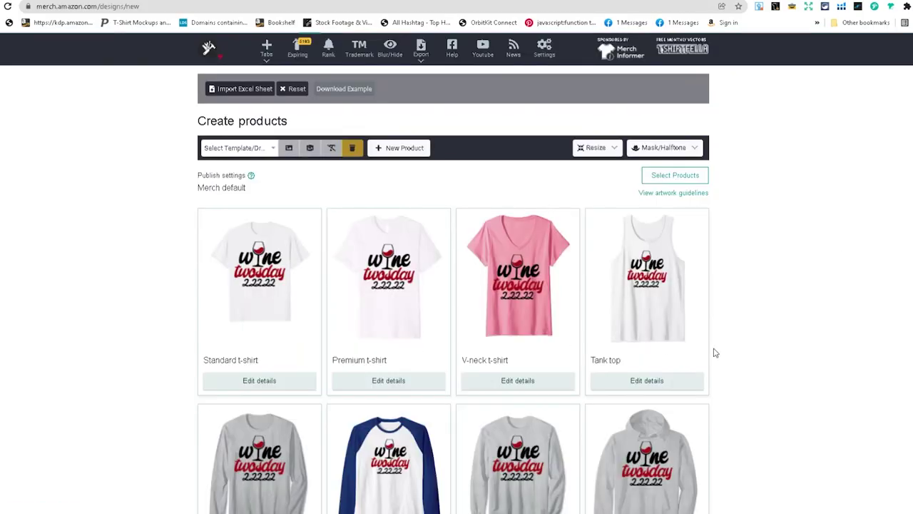
# Scroll the Create products page to the English Product details and Product features fields.
pyautogui.scroll(-6, 711, 375)
pyautogui.scroll(2, 690, 353)
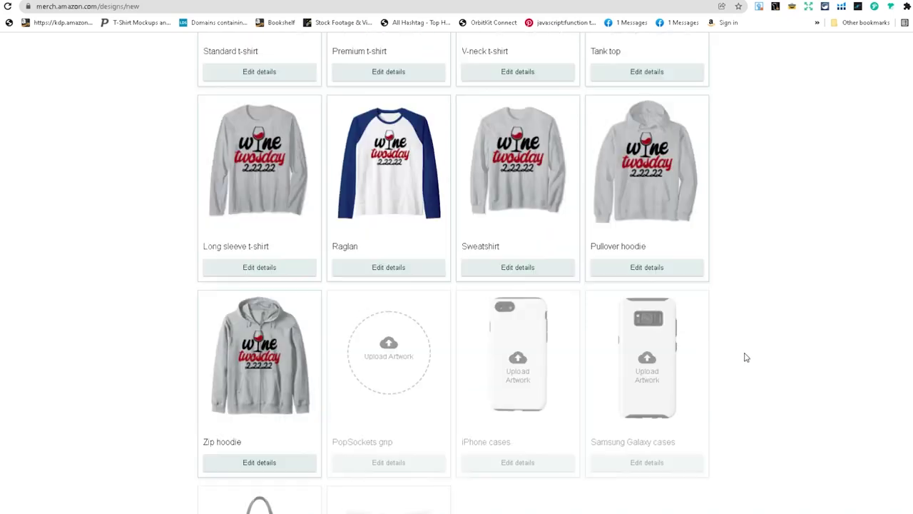
pyautogui.scroll(2, 750, 369)
pyautogui.scroll(-1, 754, 376)
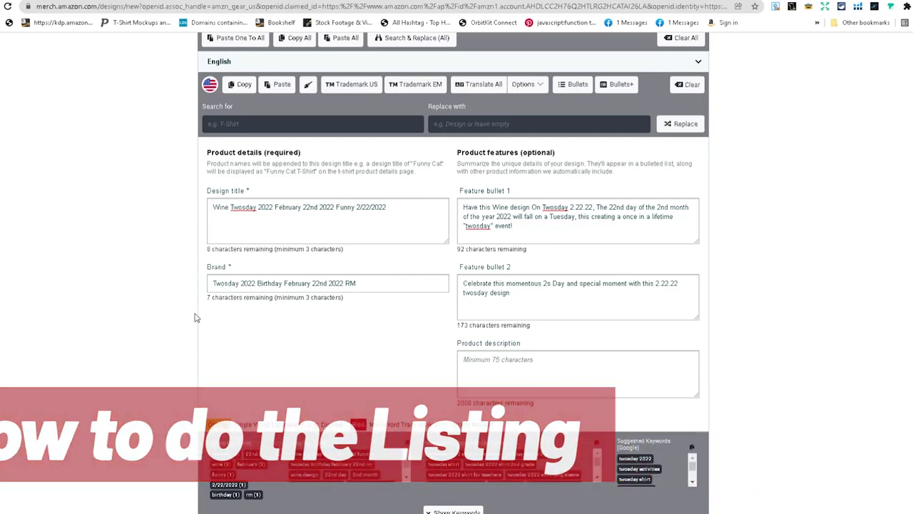
pyautogui.moveTo(209, 283); pyautogui.dragTo(252, 285)
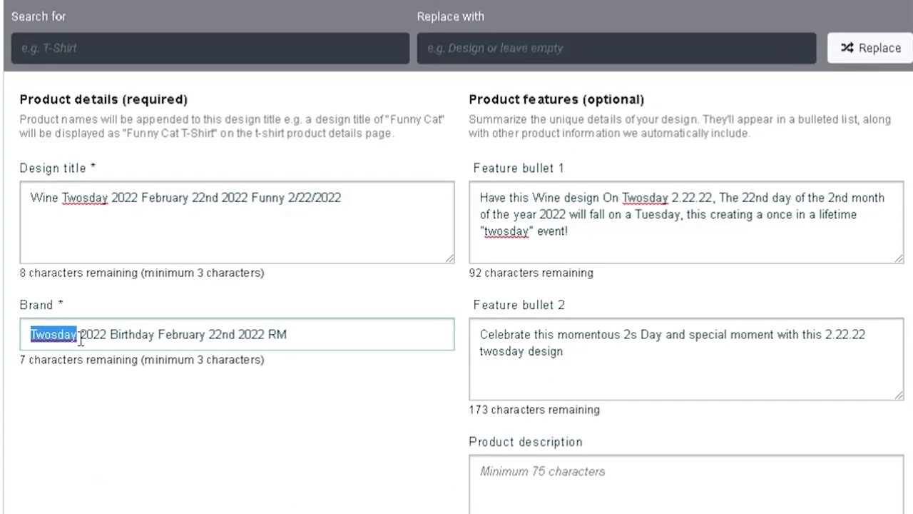
pyautogui.moveTo(101, 342); pyautogui.dragTo(108, 338)
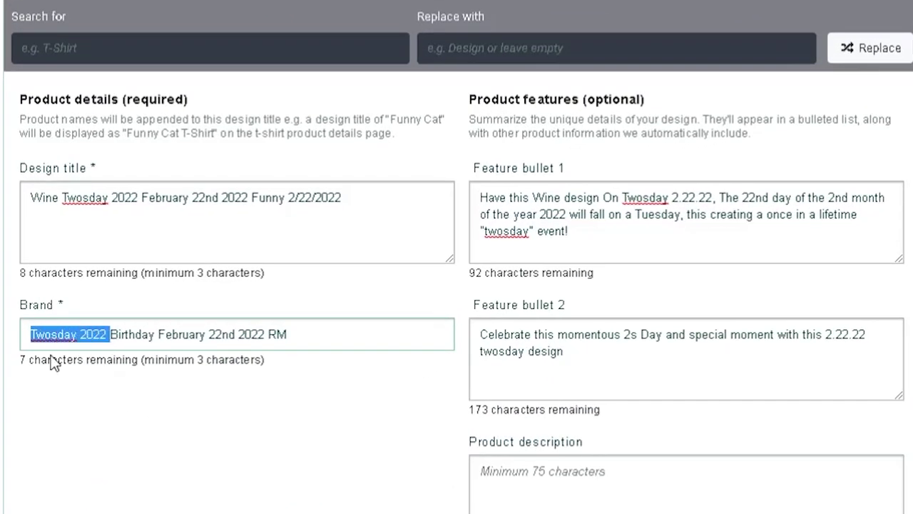
pyautogui.moveTo(64, 200); pyautogui.dragTo(140, 201)
pyautogui.moveTo(62, 199); pyautogui.dragTo(141, 202)
pyautogui.click(2, 235)
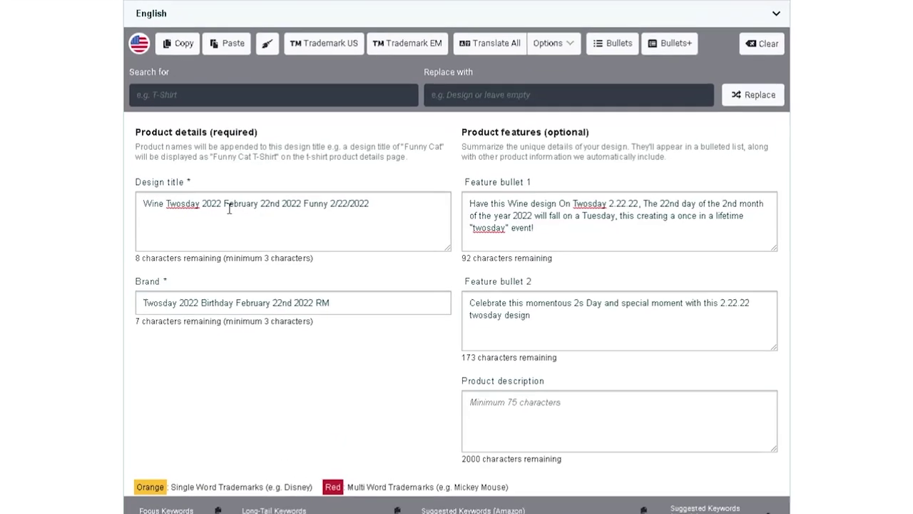
pyautogui.moveTo(226, 206); pyautogui.dragTo(253, 200)
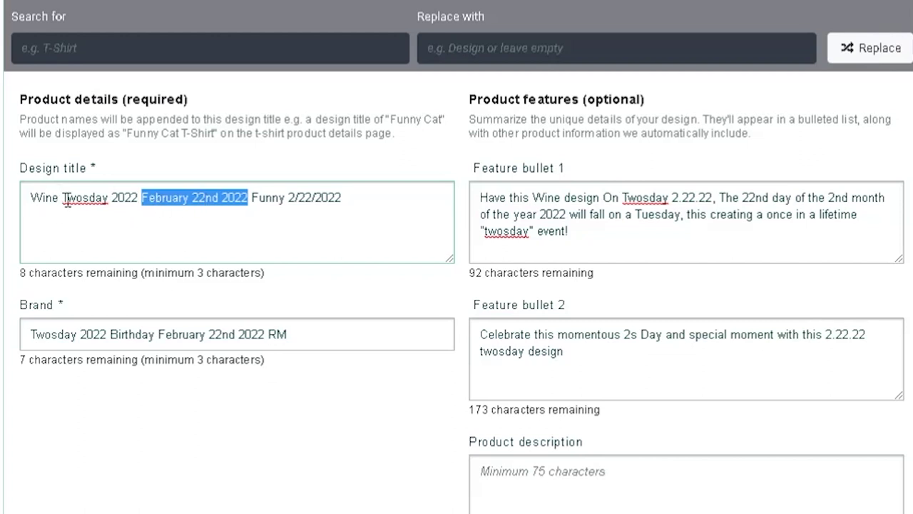
pyautogui.moveTo(62, 200); pyautogui.dragTo(141, 203)
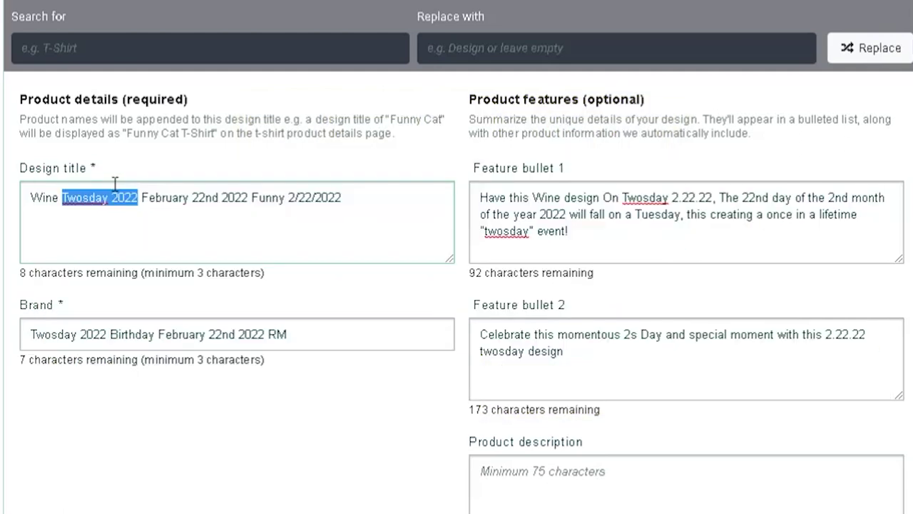
pyautogui.click(251, 336)
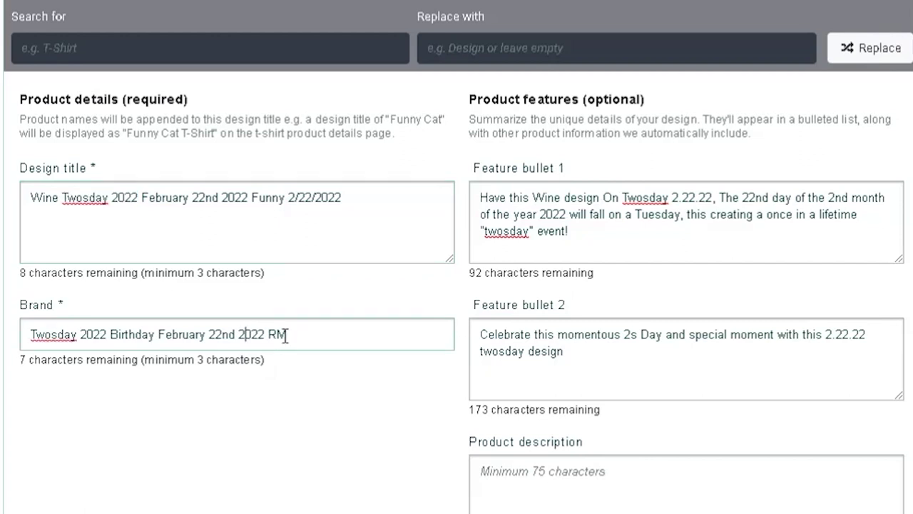
pyautogui.moveTo(31, 335); pyautogui.dragTo(107, 336)
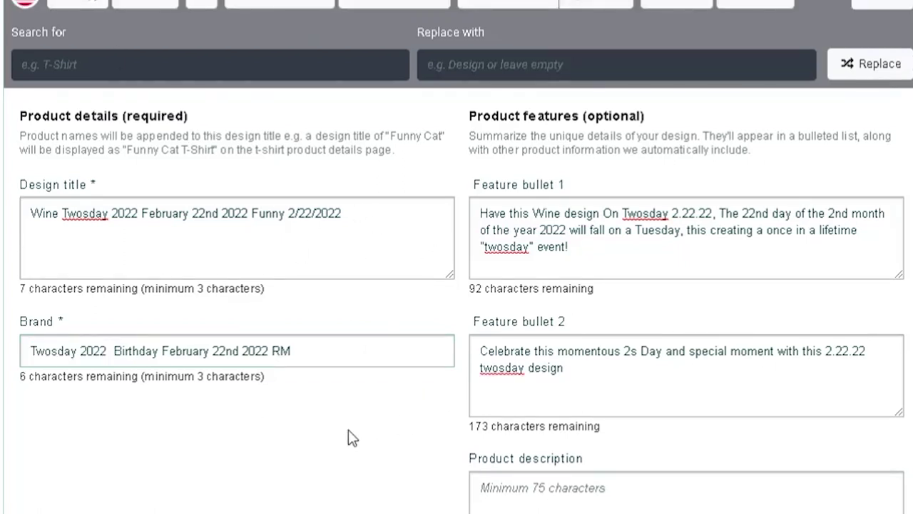
pyautogui.click(284, 351)
pyautogui.doubleClick(284, 351)
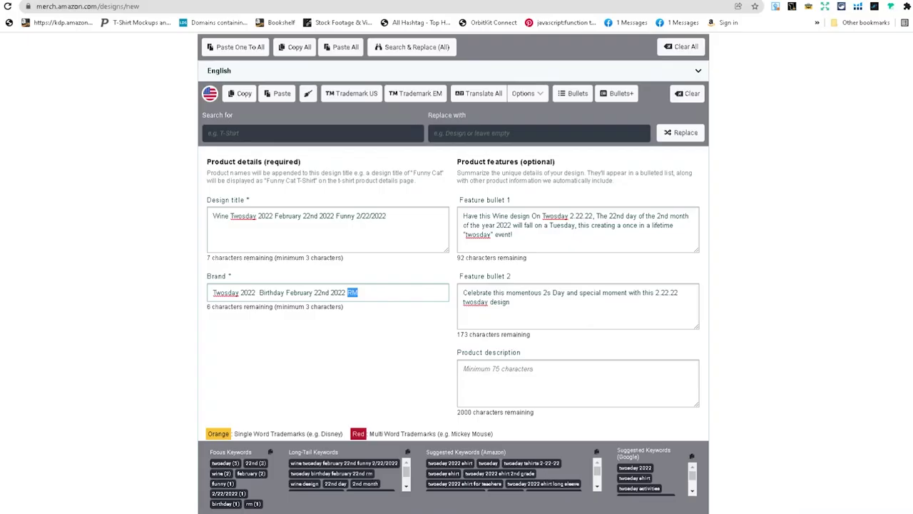
pyautogui.click(351, 284)
pyautogui.doubleClick(351, 283)
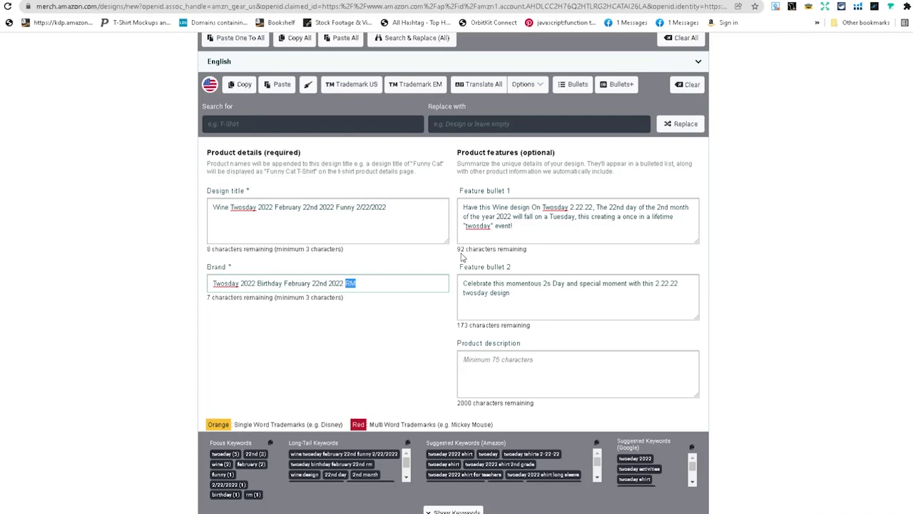